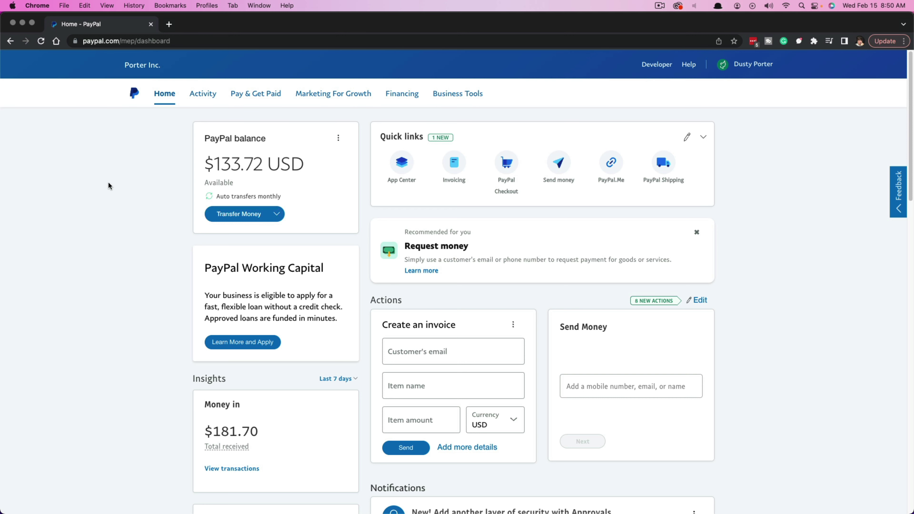
Open the Resolution Center and start reporting a problem
mouse_move(205, 99)
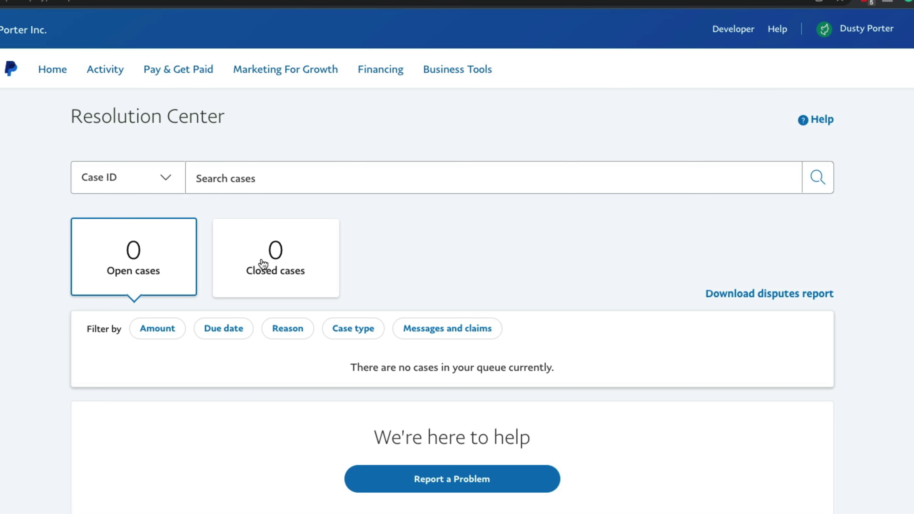
scroll(238, 360, "down", 1)
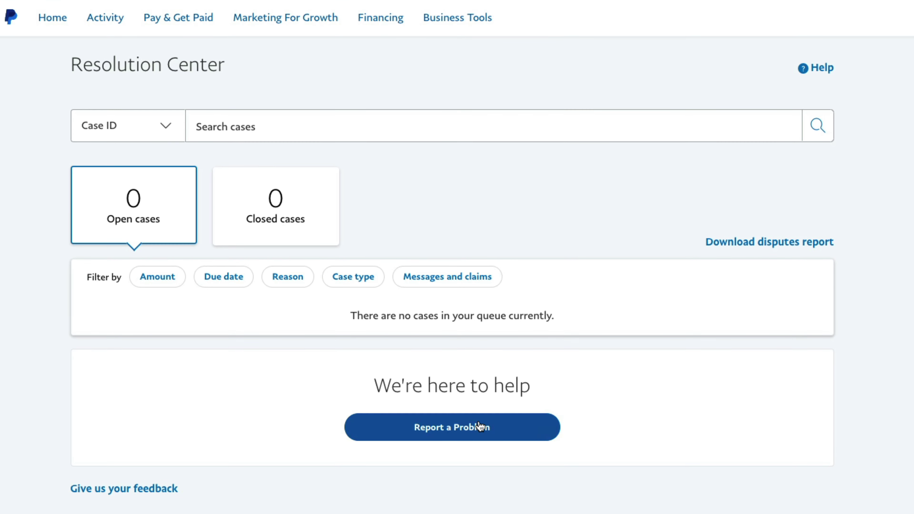
left_click(437, 431)
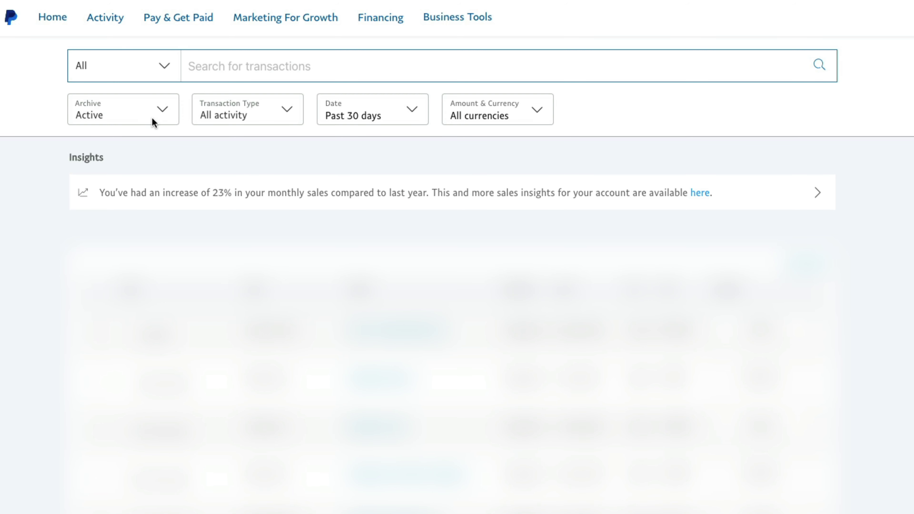
Filter the transactions to payments sent and open the details of the Jan 30 payment of $140.00 USD
left_click(242, 113)
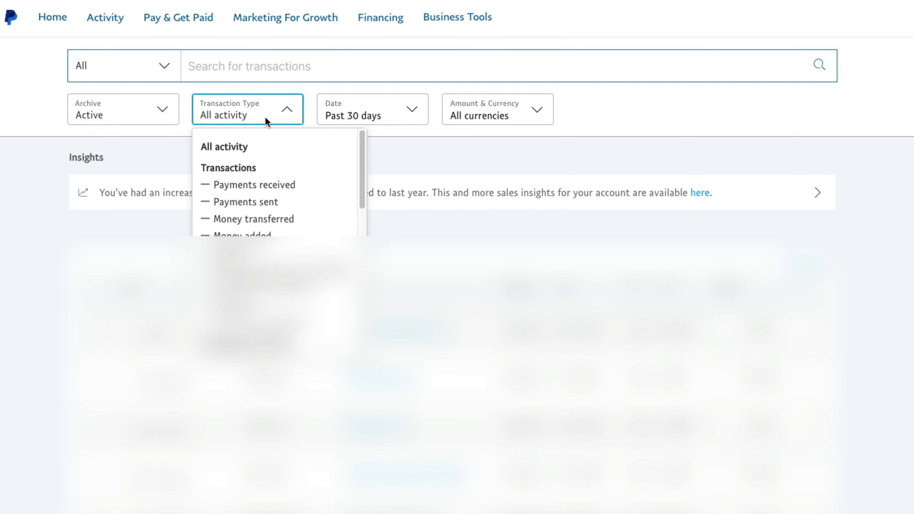
left_click(244, 201)
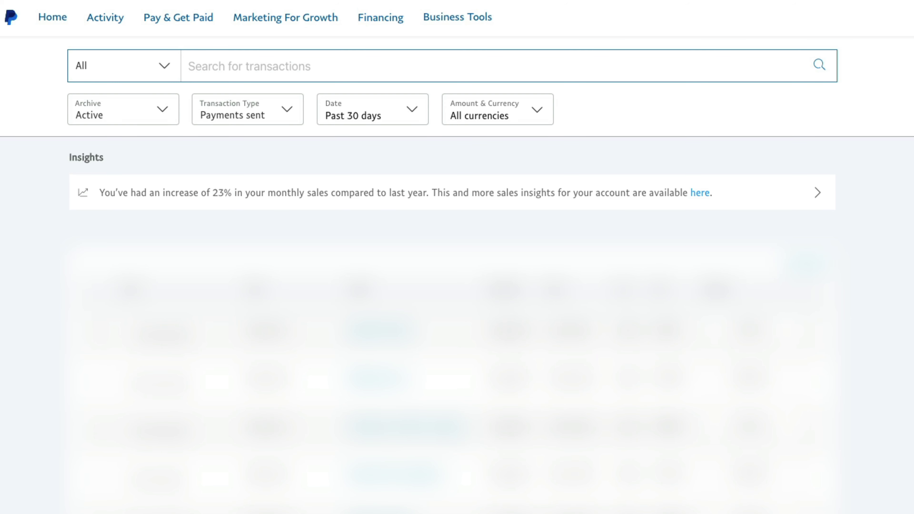
scroll(220, 306, "down", 5)
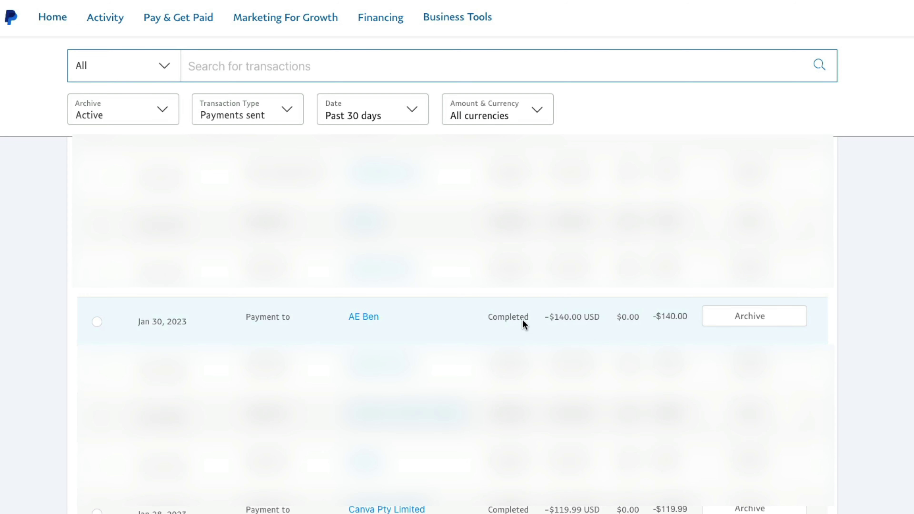
left_click(364, 317)
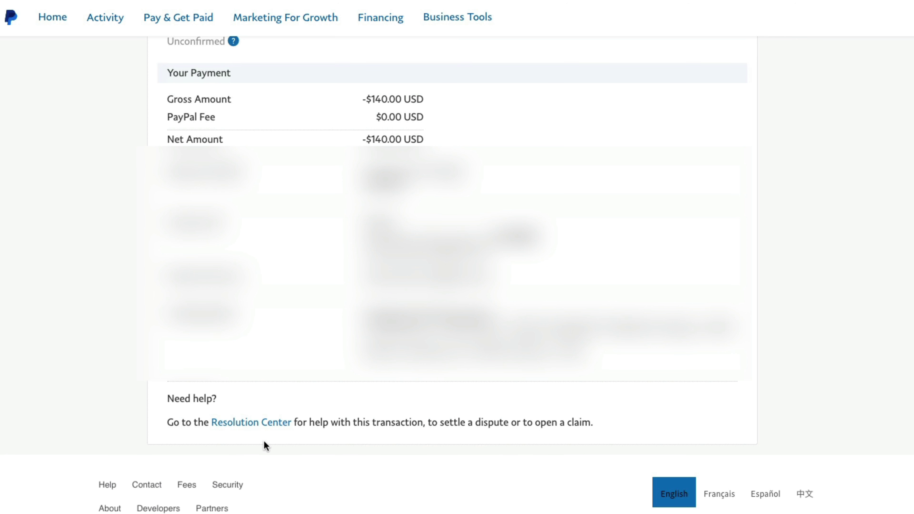
Go to the Resolution Center from the payment details and report an issue with this order to PayPal
left_click(256, 423)
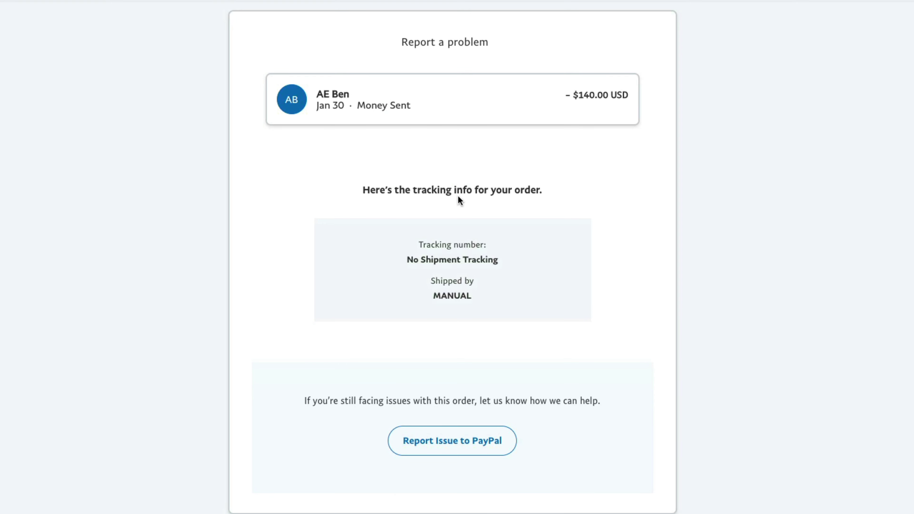
scroll(264, 241, "down", 2)
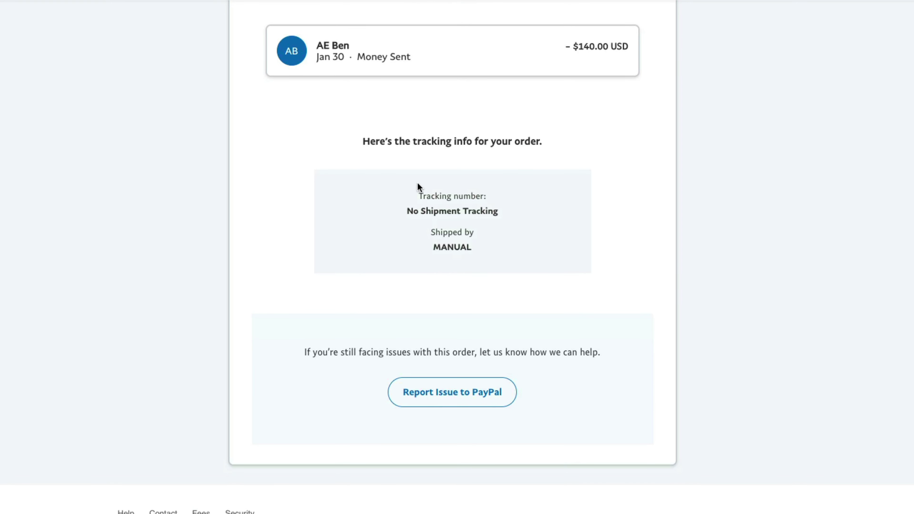
scroll(274, 284, "down", 1)
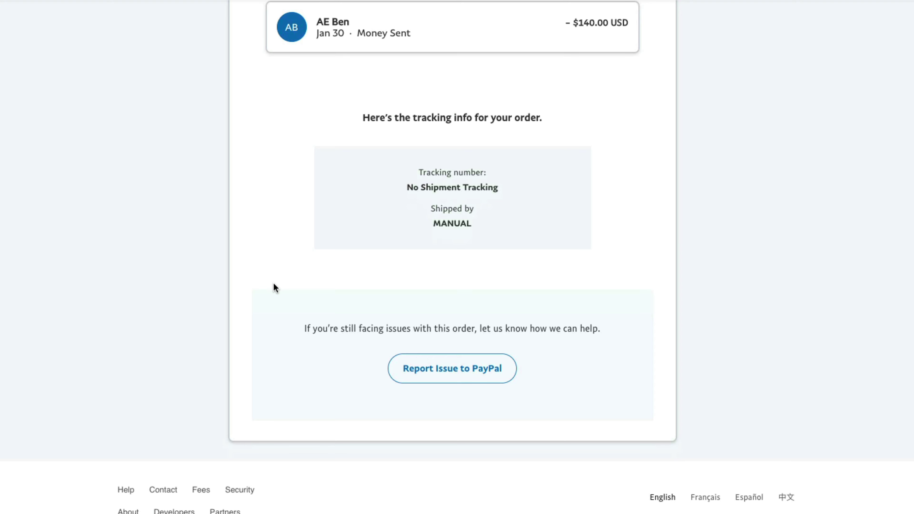
left_click(452, 369)
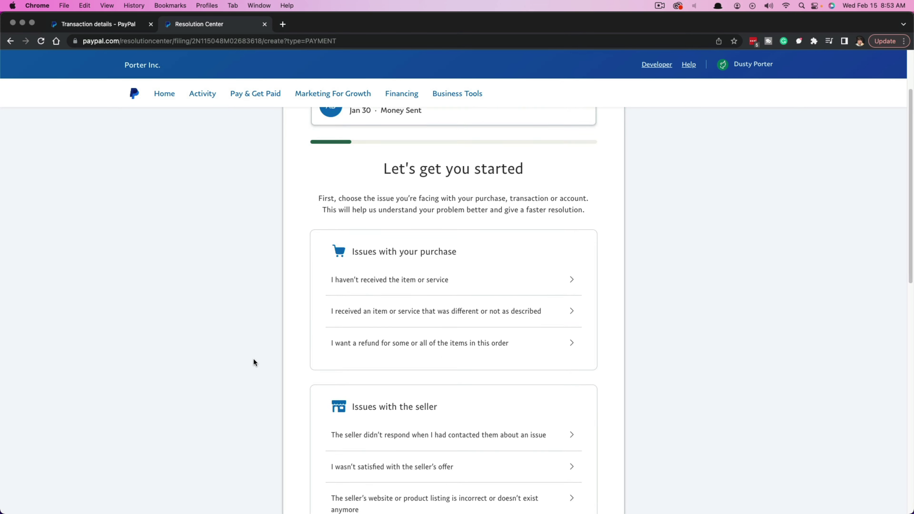
Review the issue categories and choose "I haven't received the item or service" as the purchase issue
scroll(254, 359, "down", 3)
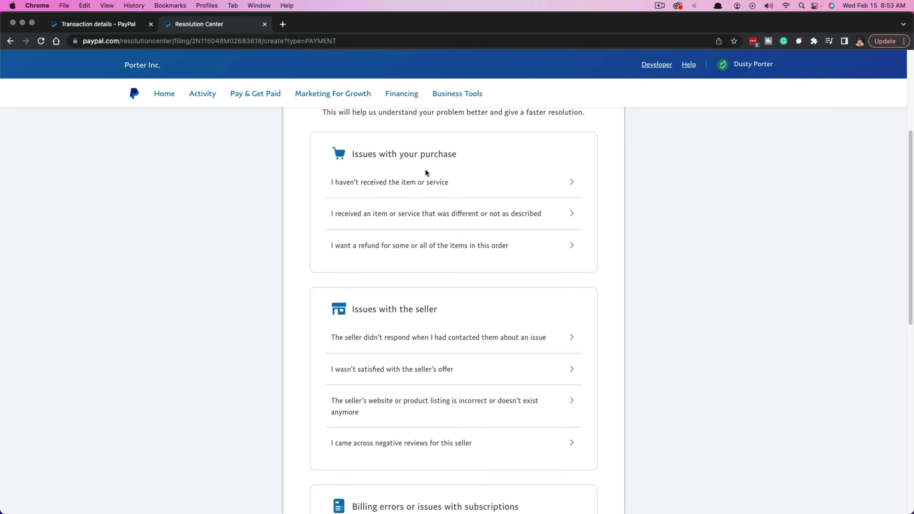
scroll(273, 371, "down", 1)
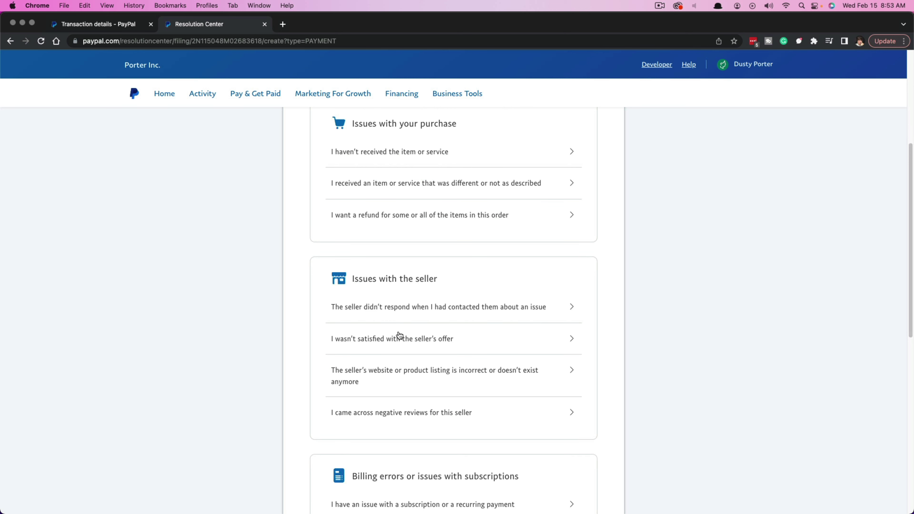
scroll(367, 351, "down", 4)
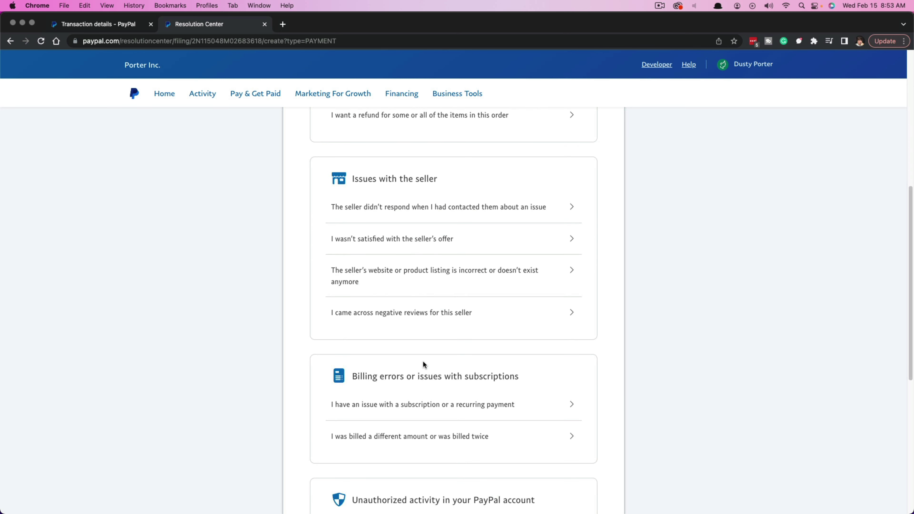
scroll(424, 361, "up", 3)
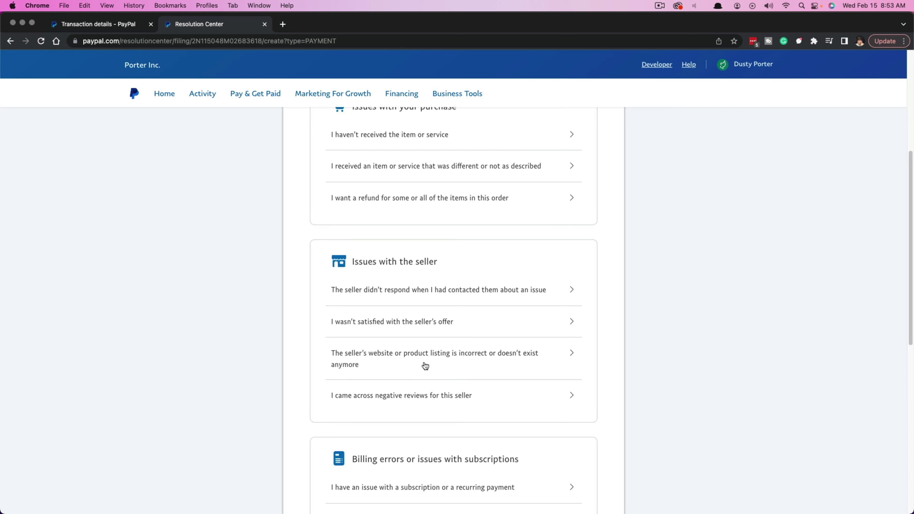
scroll(425, 365, "up", 2)
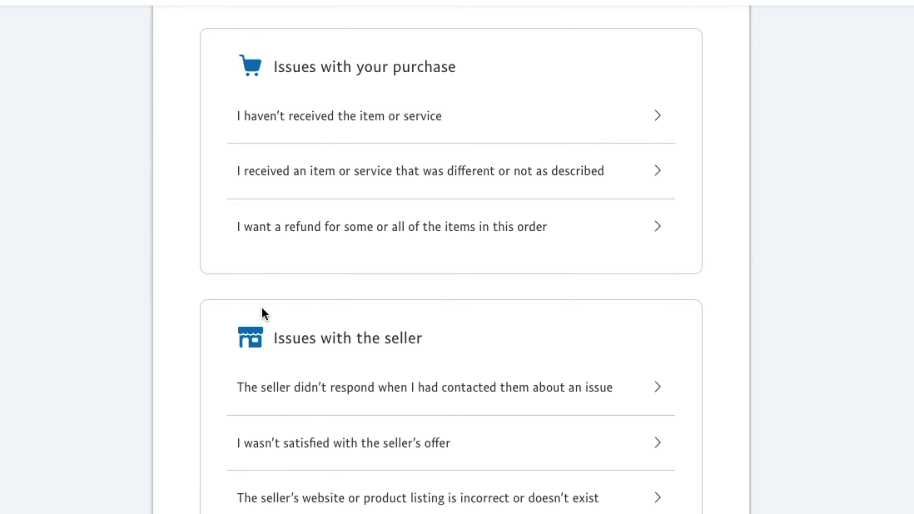
left_click(316, 120)
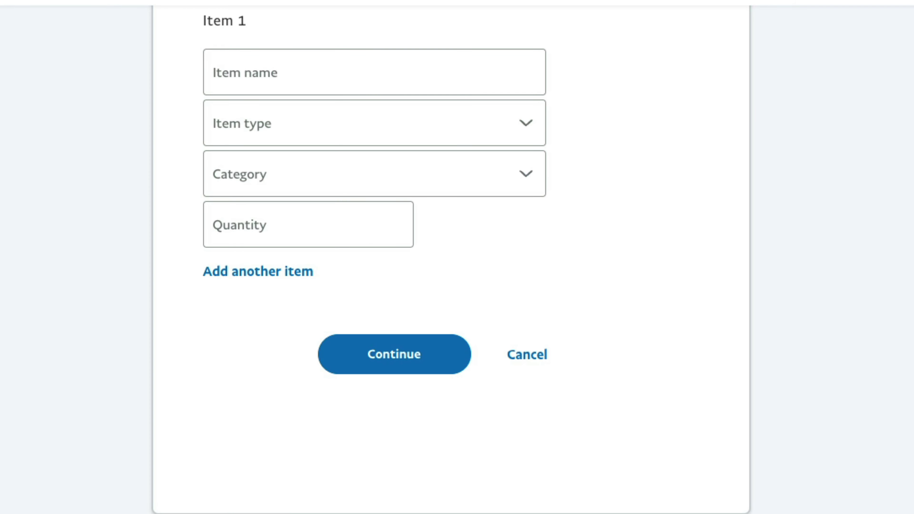
Name the reported item "Item goes Here" and set its item type to Product
scroll(84, 368, "up", 4)
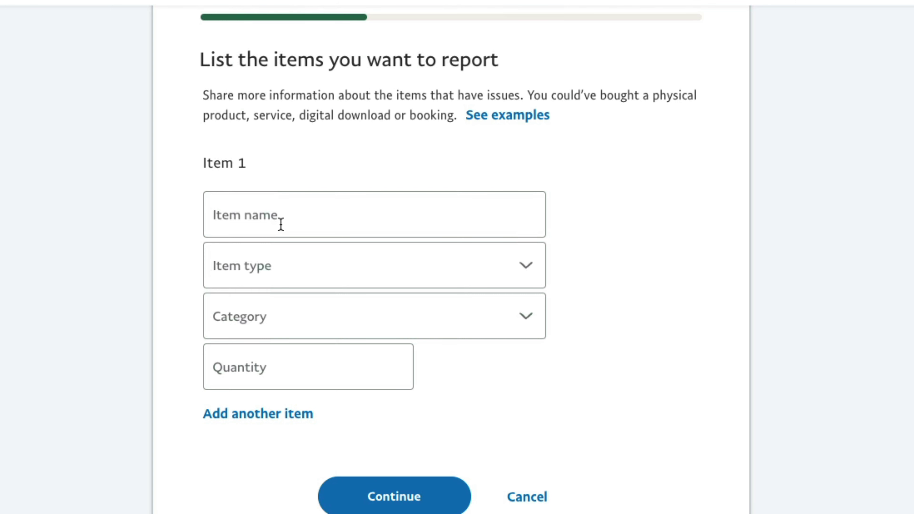
left_click(251, 214)
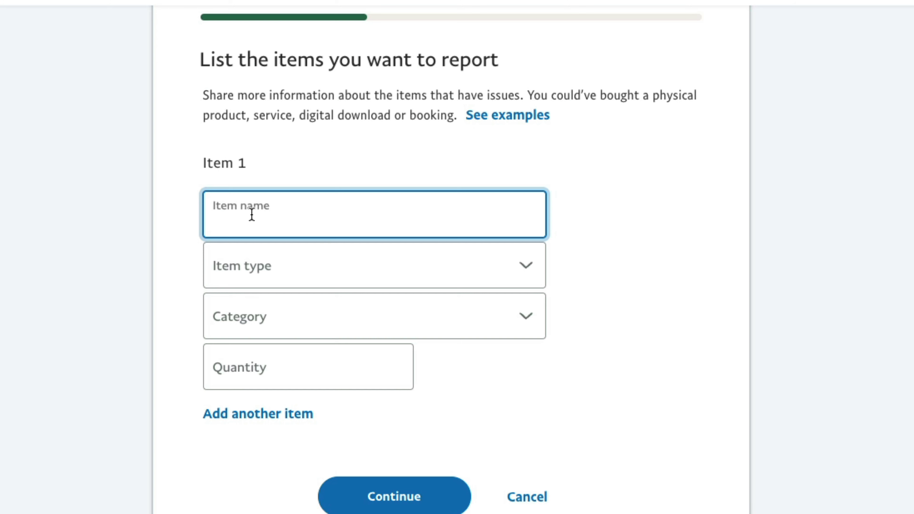
type("Item goes Here")
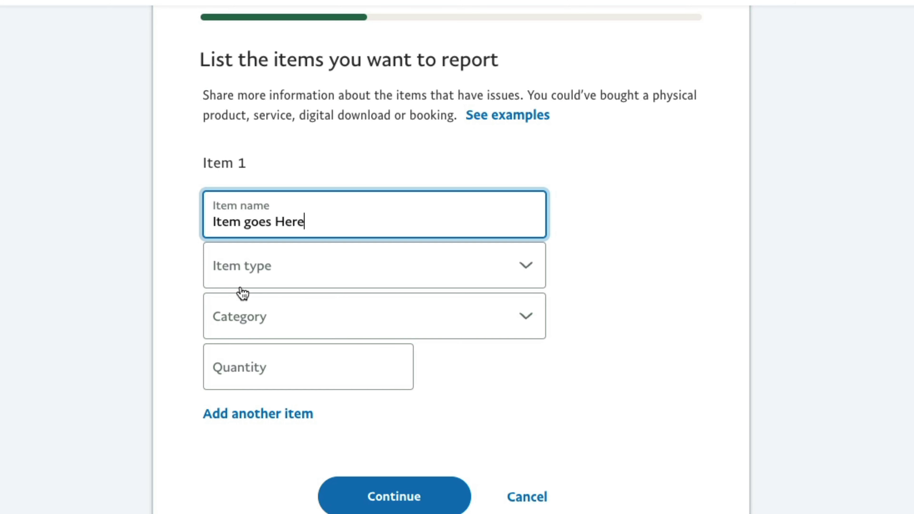
left_click(248, 285)
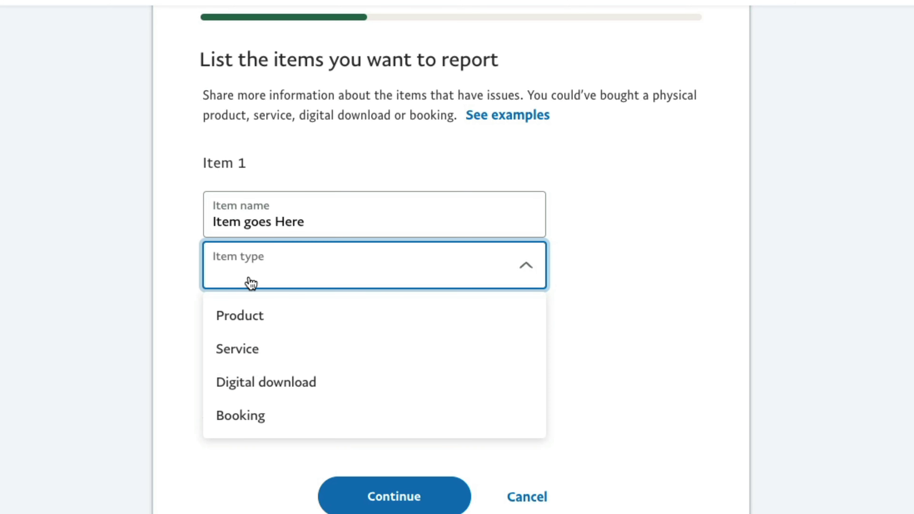
left_click(274, 322)
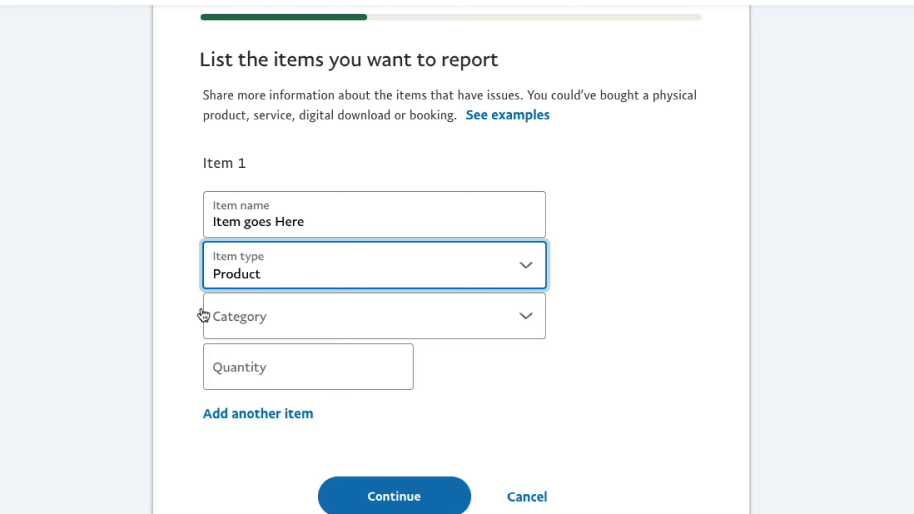
left_click(303, 275)
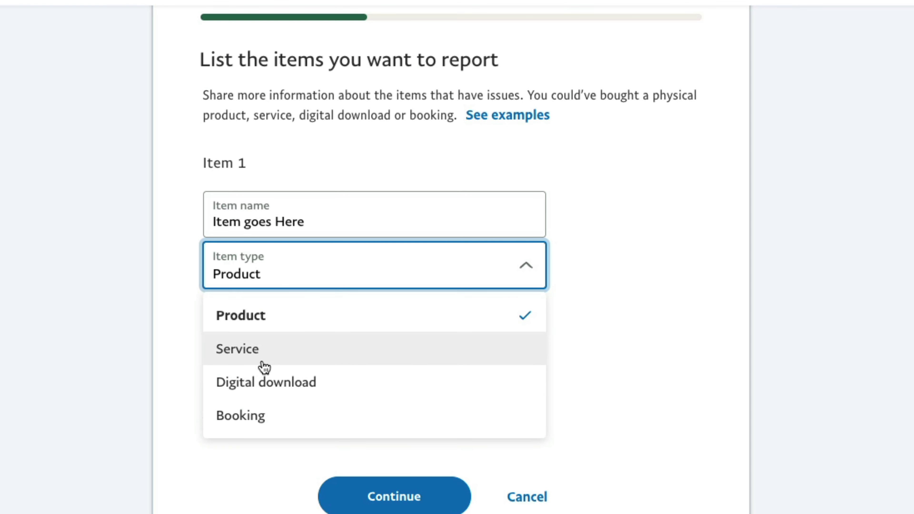
left_click(265, 320)
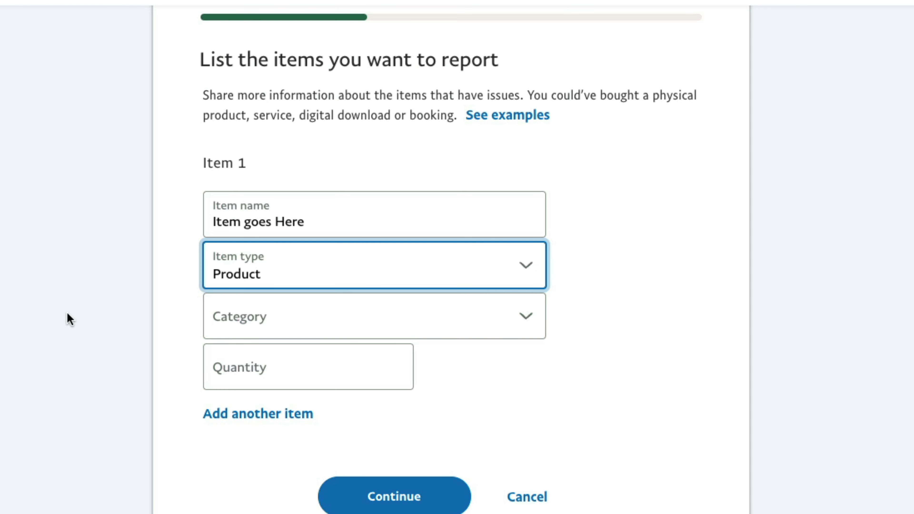
Set the reported item's category to Other and its quantity to 1
left_click(251, 326)
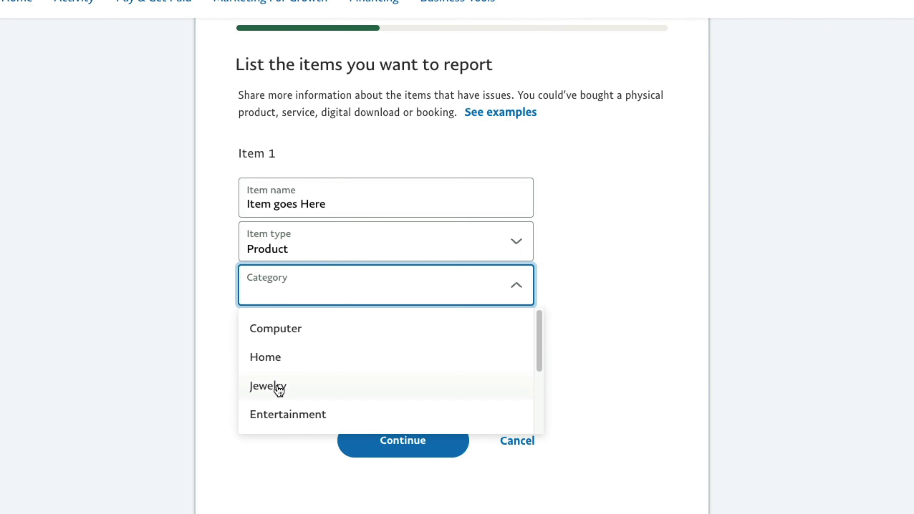
scroll(296, 337, "down", 3)
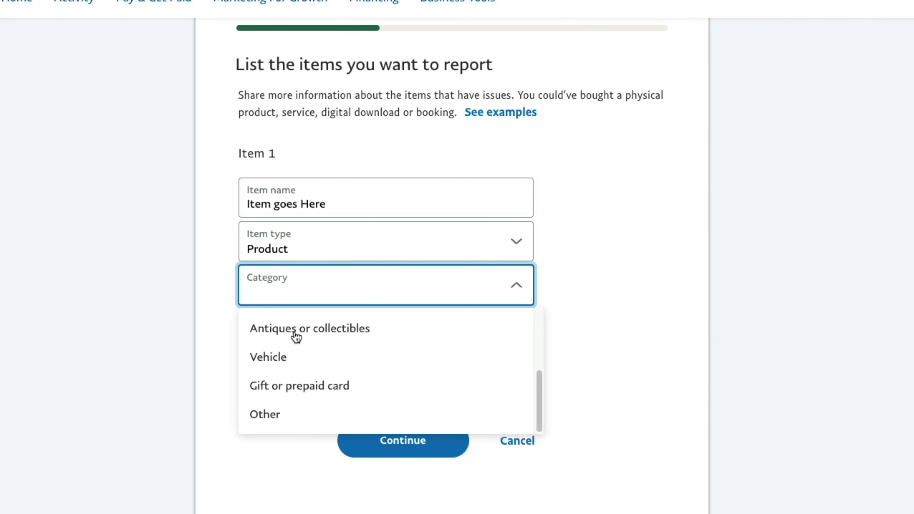
left_click(270, 417)
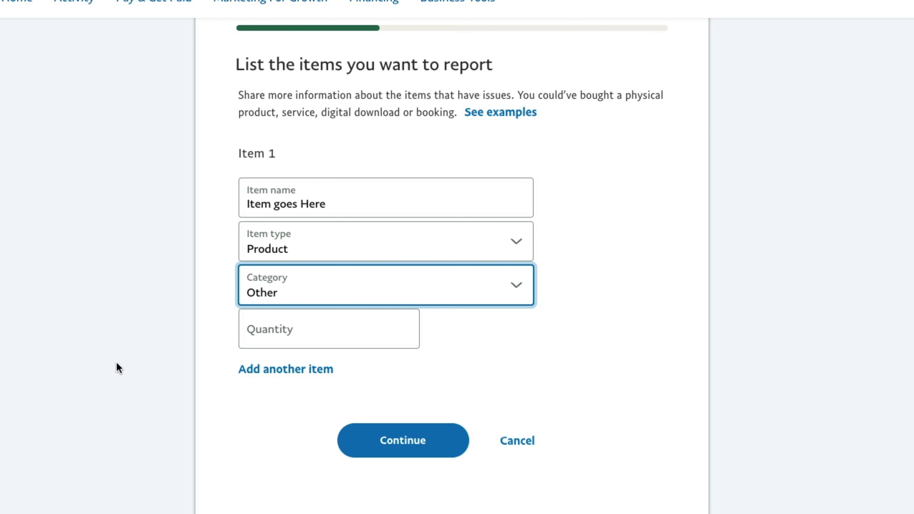
left_click(286, 338)
type("1")
left_click(224, 396)
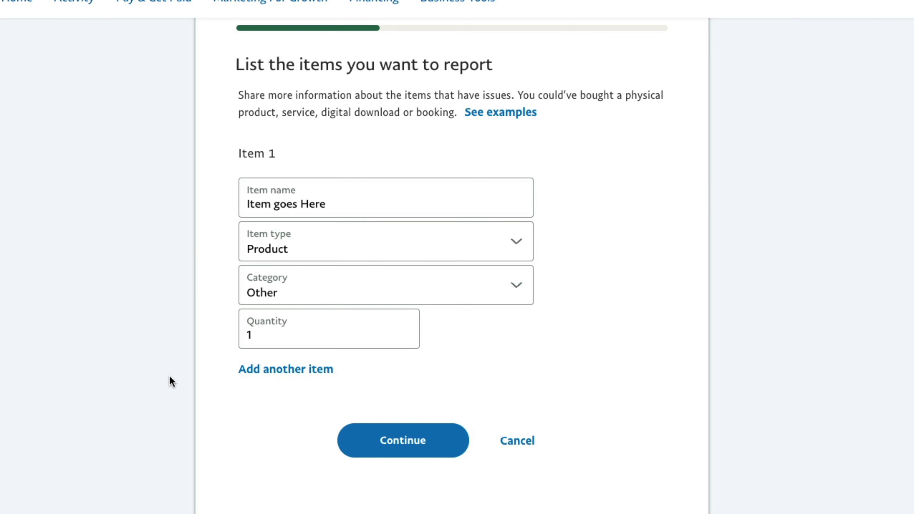
Submit the item list and give "The item hasn't reached me or I refused delivery" as the reason
left_click(399, 448)
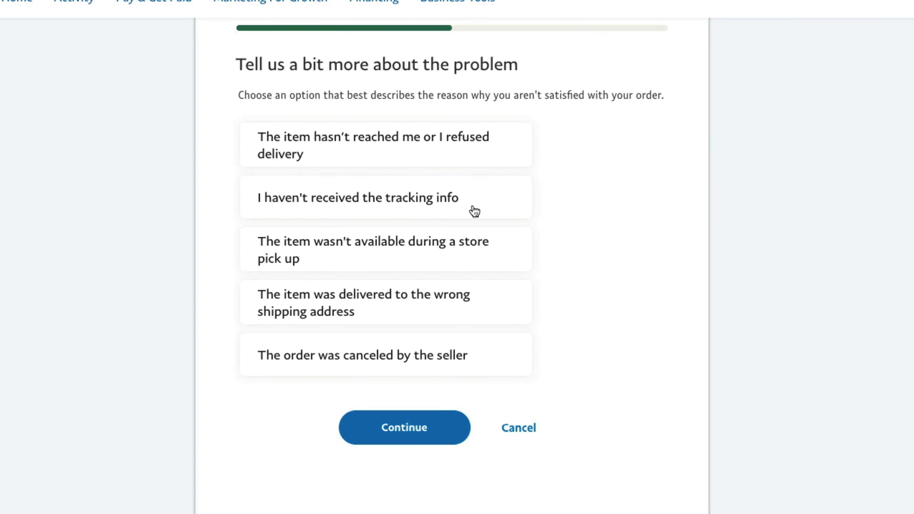
left_click(372, 142)
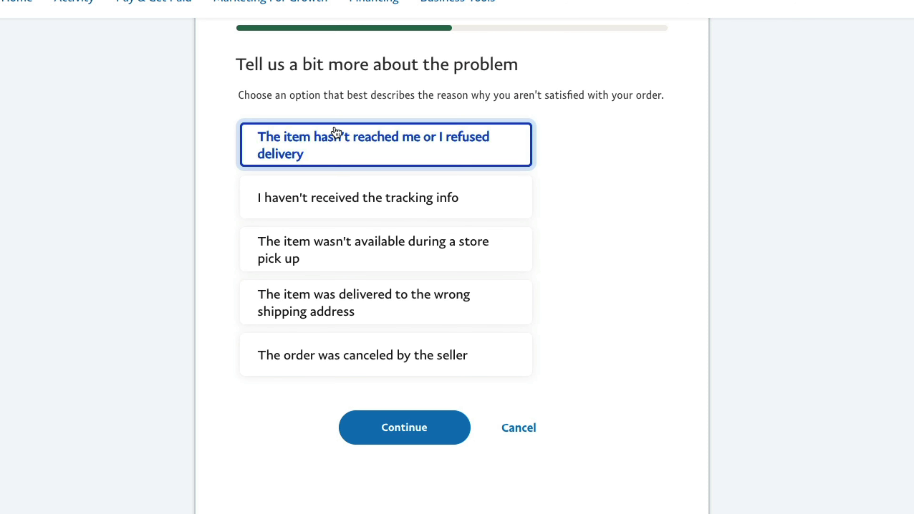
left_click(404, 435)
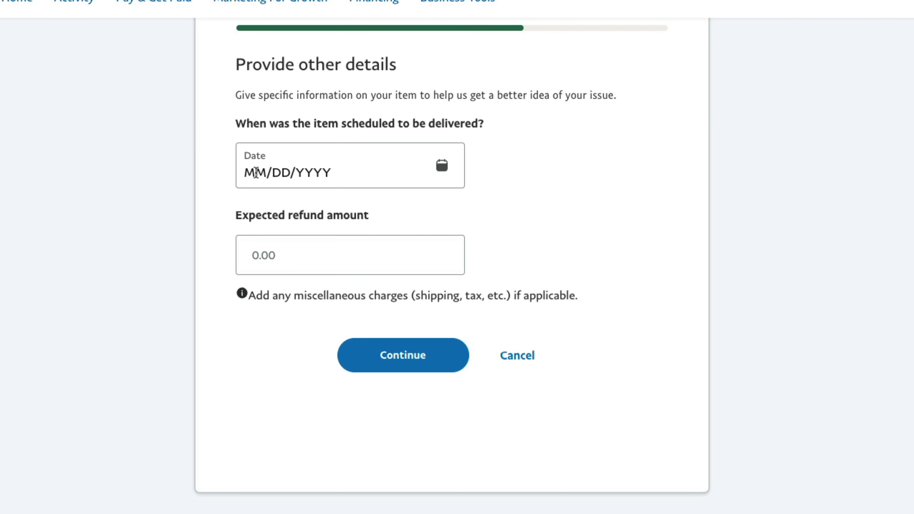
Set the scheduled delivery date to 02/01/2023 and the expected refund amount to $140.00
left_click(247, 172)
left_click(442, 169)
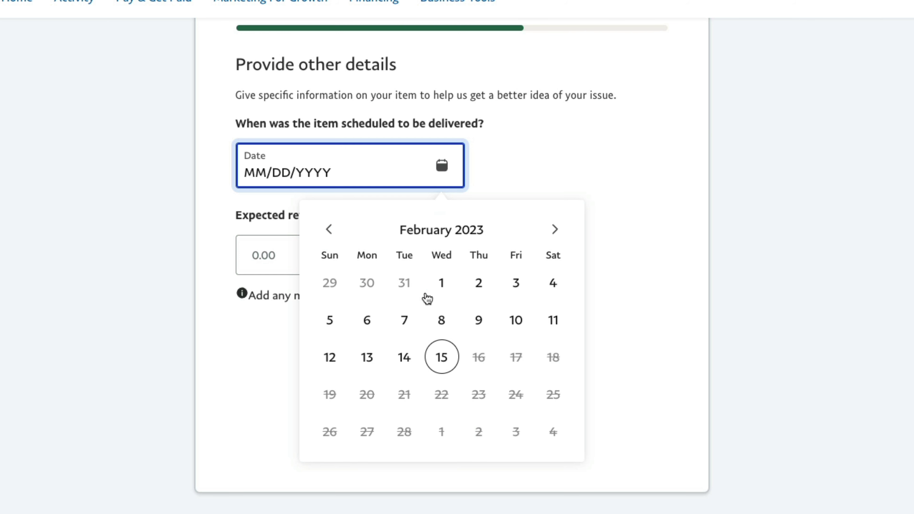
left_click(445, 284)
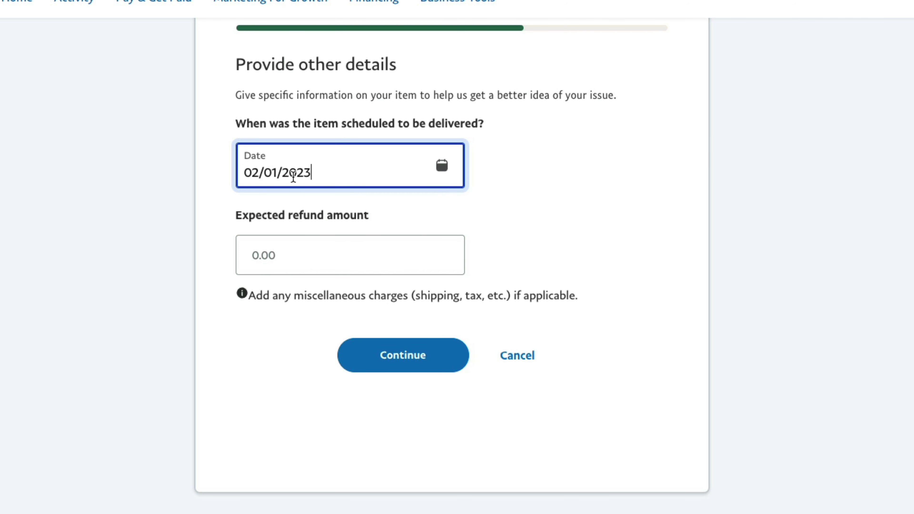
left_click(251, 257)
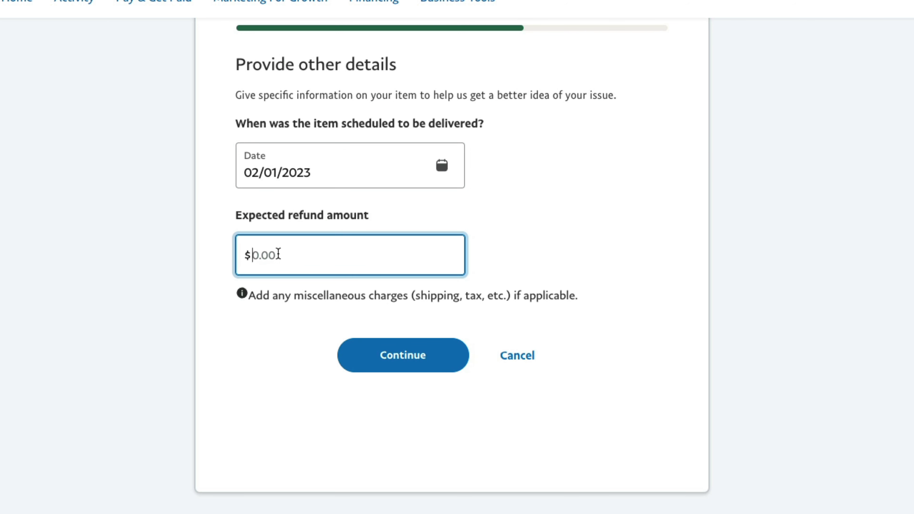
type("140")
left_click(161, 439)
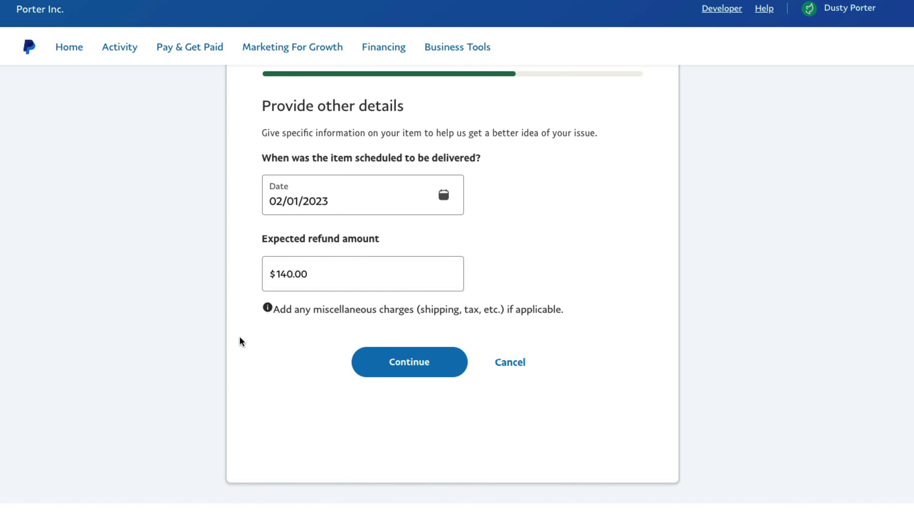
Submit the delivery and refund details, and state that the seller was contacted on 01/31/2023
left_click(369, 374)
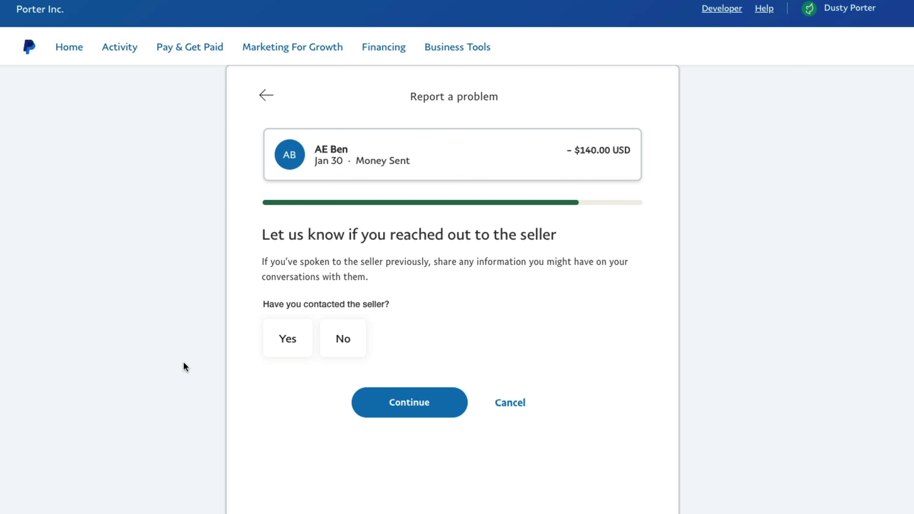
left_click(286, 352)
scroll(243, 374, "down", 5)
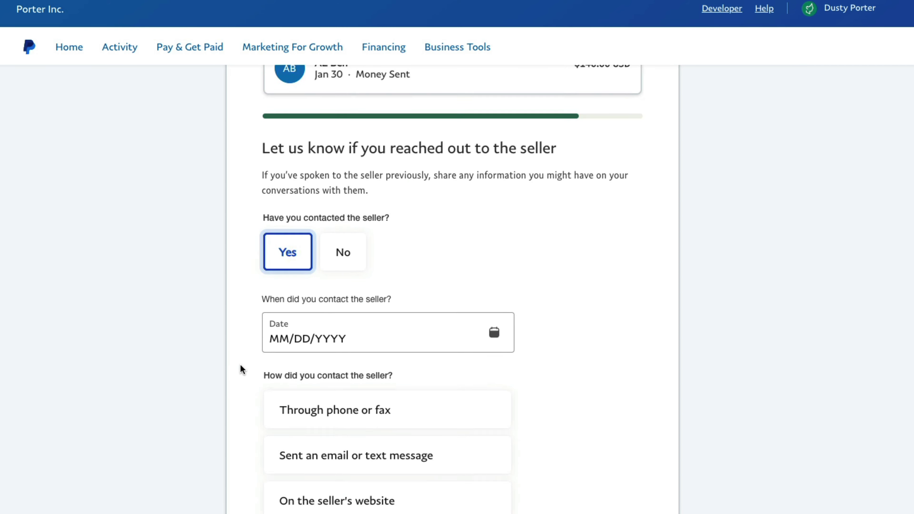
left_click(285, 264)
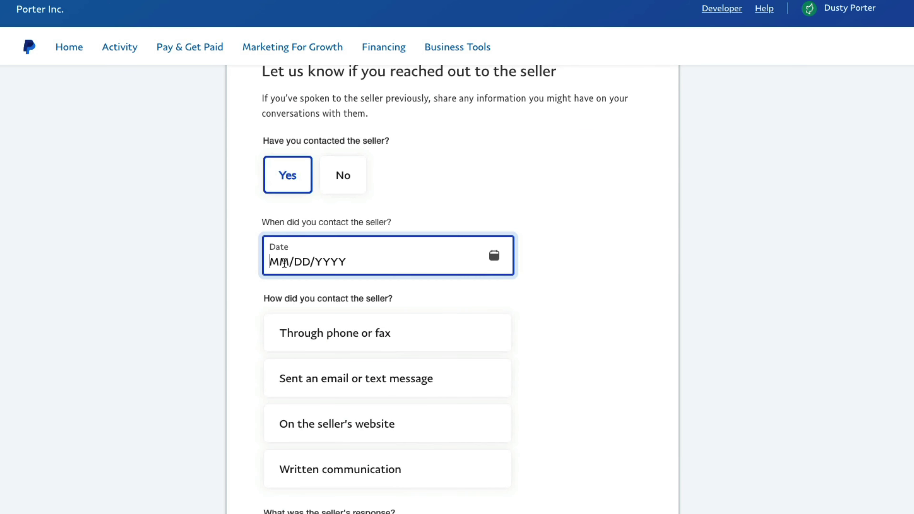
left_click(494, 255)
left_click(461, 358)
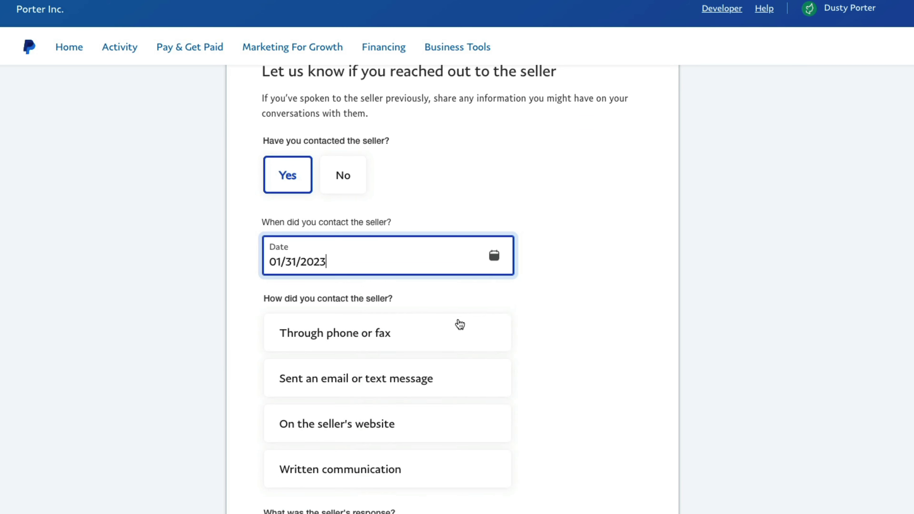
Give "Sent an email or text message" as the contact method and "The seller wasn't available" as the response, and continue
scroll(180, 339, "down", 2)
scroll(180, 339, "down", 1)
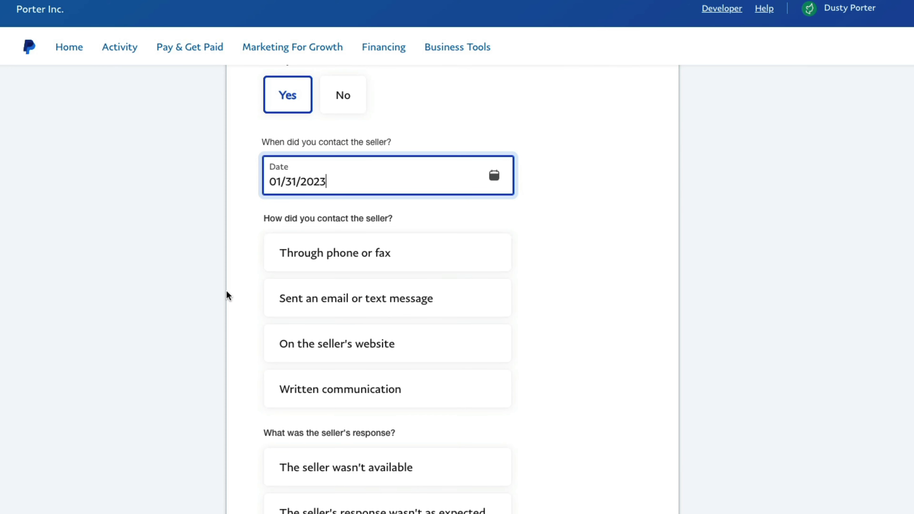
left_click(274, 306)
scroll(209, 351, "down", 1)
scroll(207, 348, "down", 4)
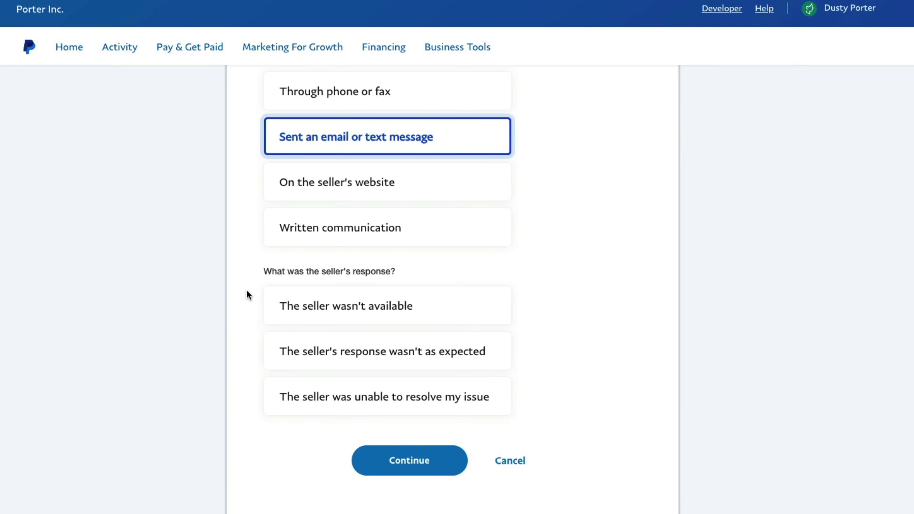
left_click(310, 306)
left_click(414, 464)
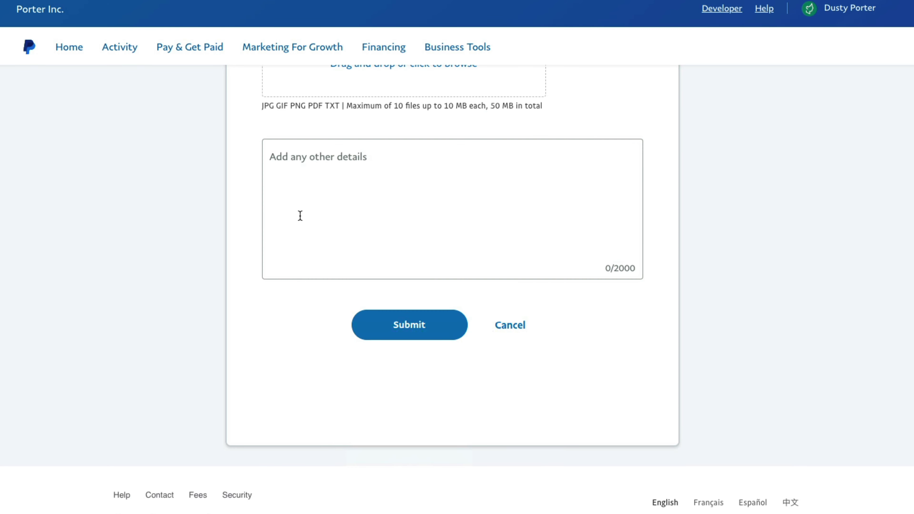
Examine the supporting document upload area and the additional details field of the dispute form
scroll(212, 362, "down", 3)
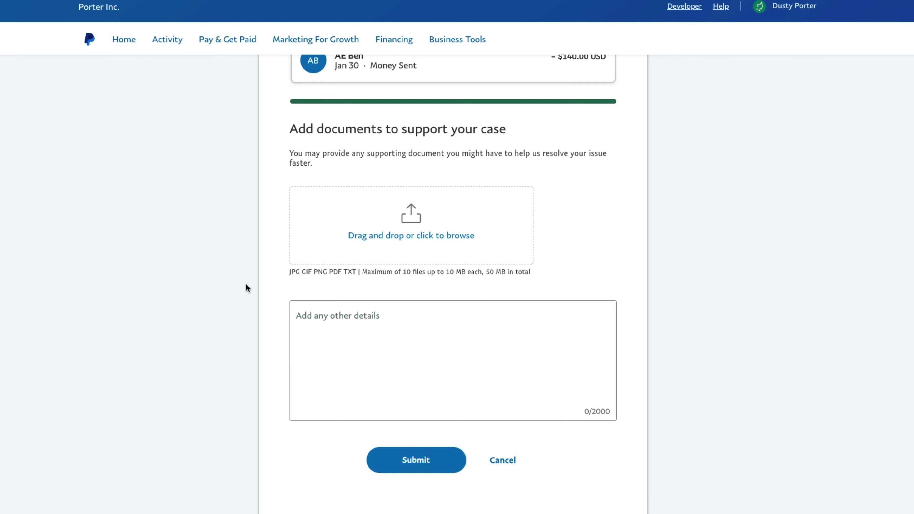
left_click(337, 345)
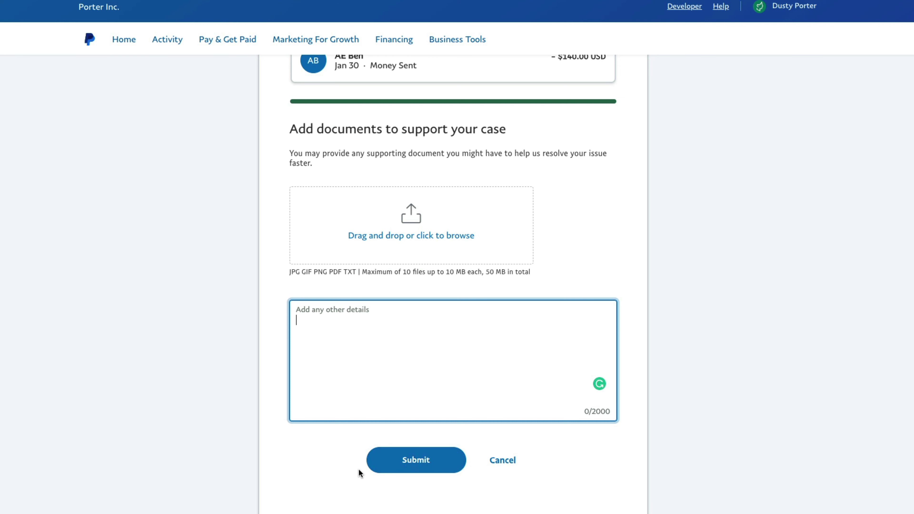
scroll(359, 473, "down", 2)
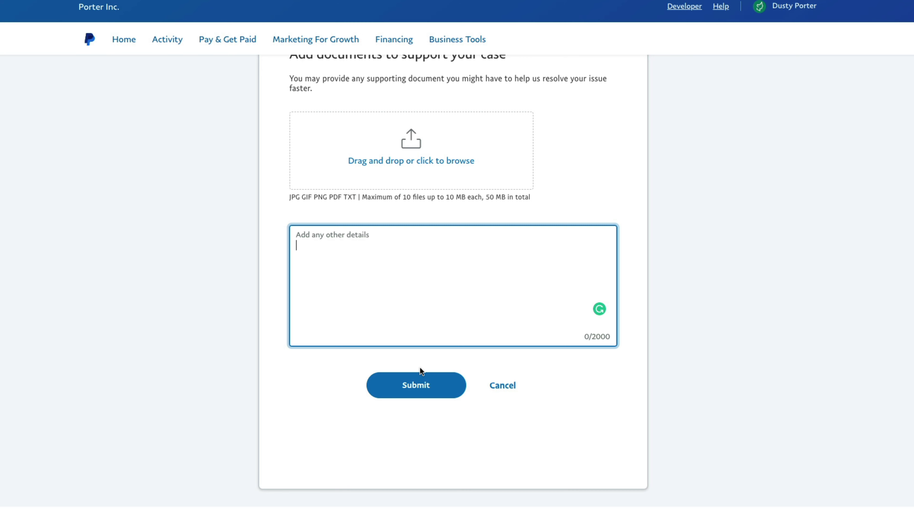
Leave the dispute form and view the open cases in the Resolution Center
mouse_move(171, 39)
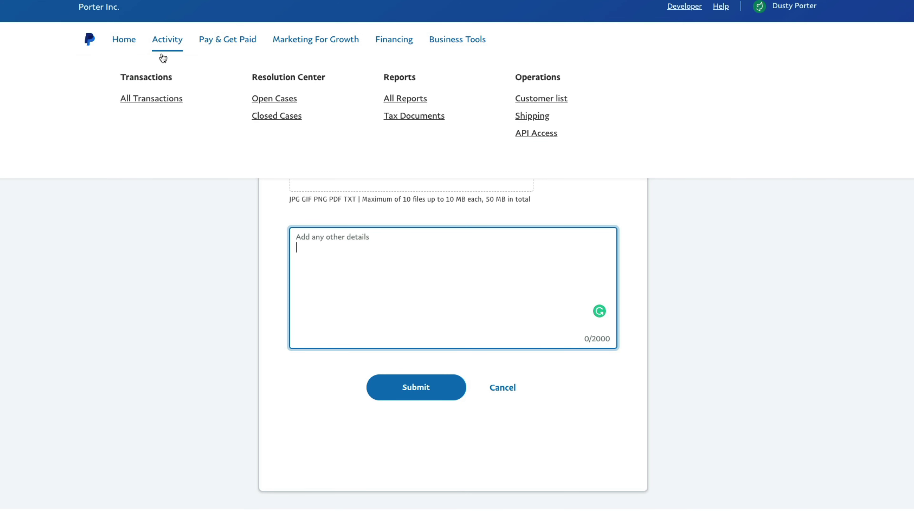
left_click(280, 100)
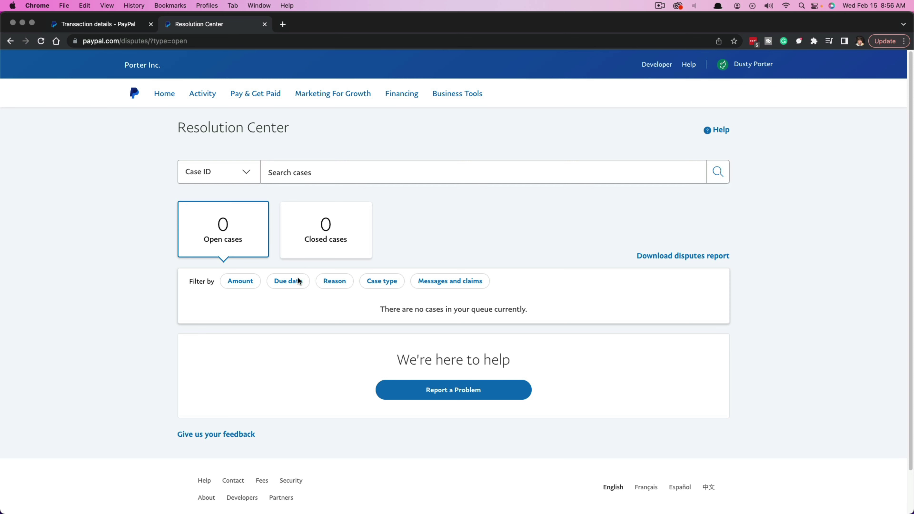
mouse_move(204, 94)
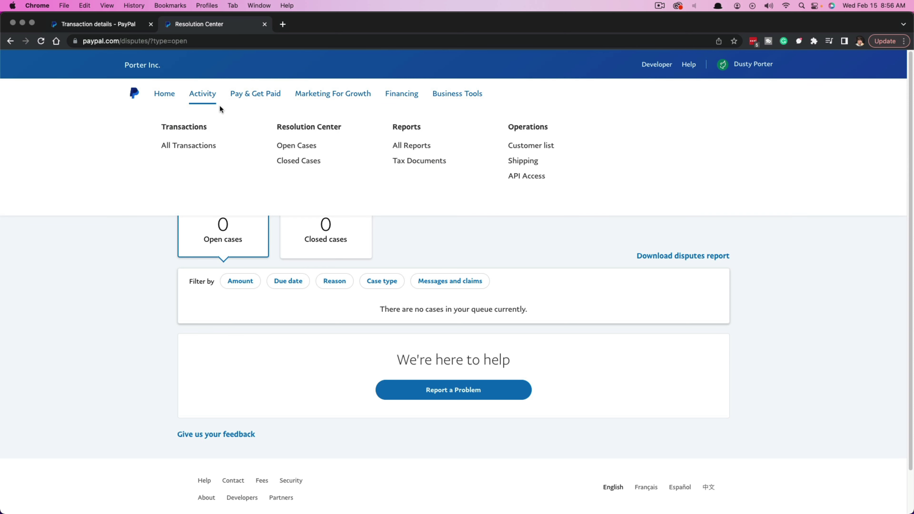